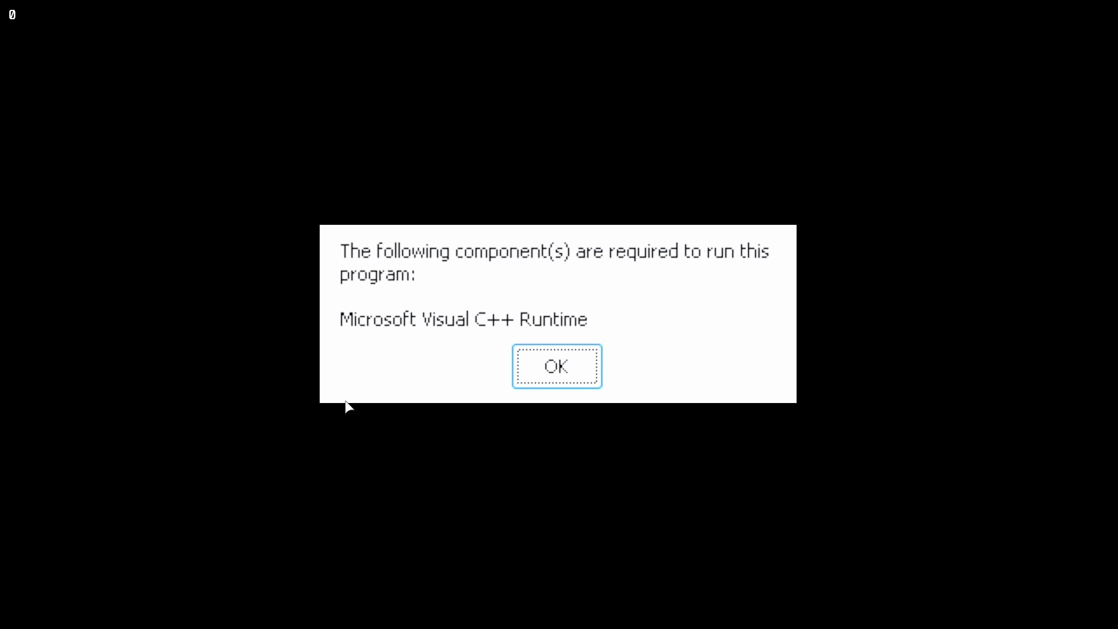
# Dismiss the missing-runtime warning and switch the Steam Deck from Gaming Mode to the desktop
pyautogui.click(539, 363)
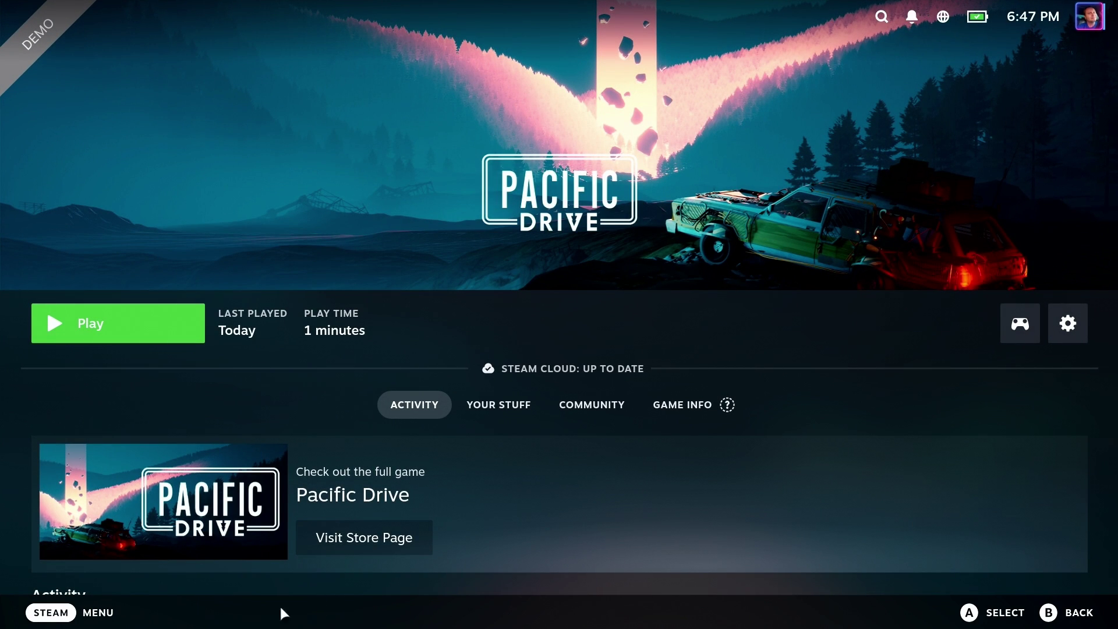
pyautogui.click(110, 614)
pyautogui.click(70, 464)
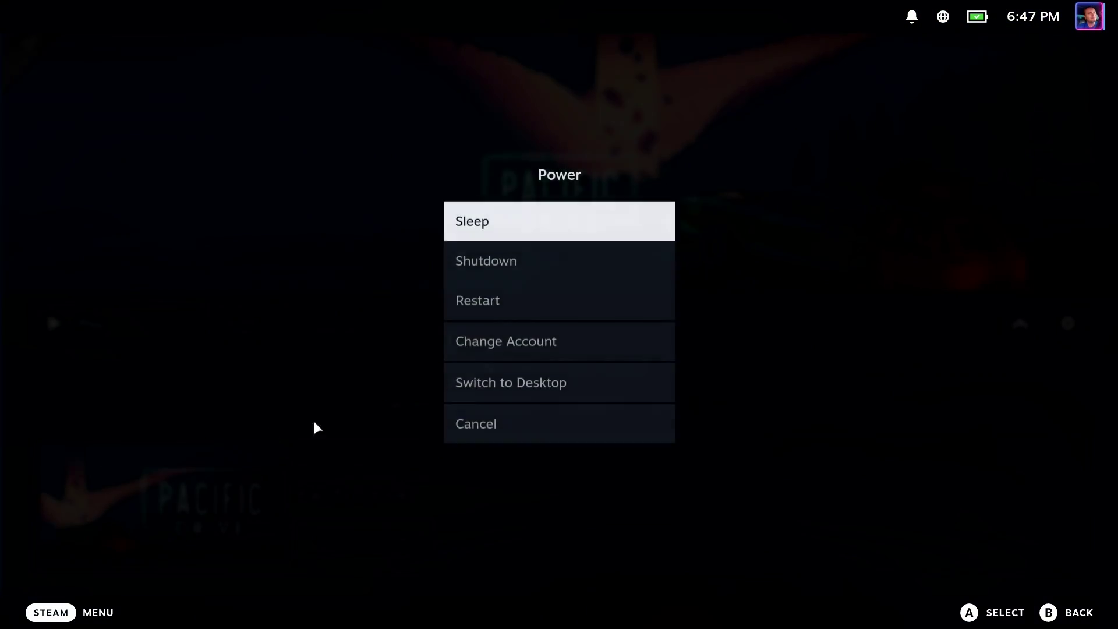
pyautogui.click(541, 392)
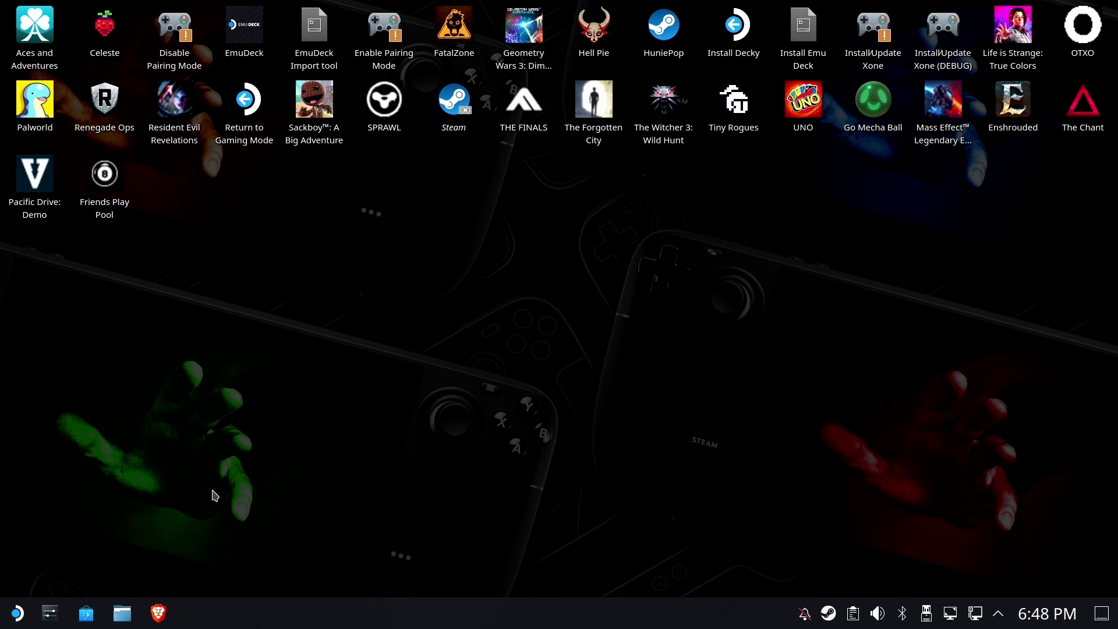
# Search Discover for 'proton' and open the Protontricks details page
pyautogui.click(86, 613)
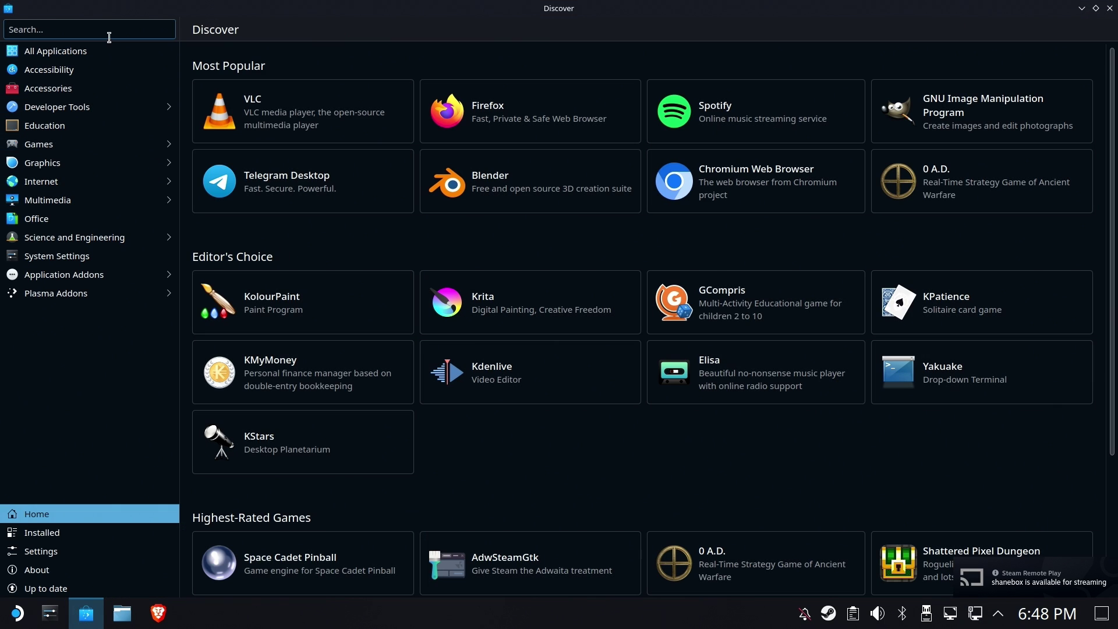
pyautogui.click(110, 36)
pyautogui.write('pr')
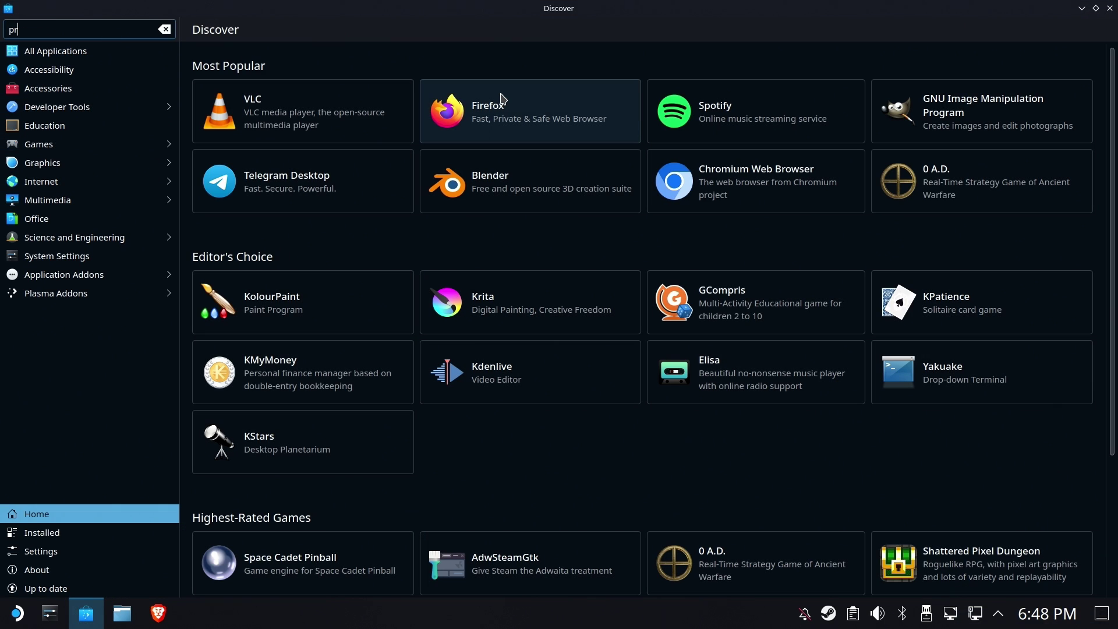
pyautogui.write('oton')
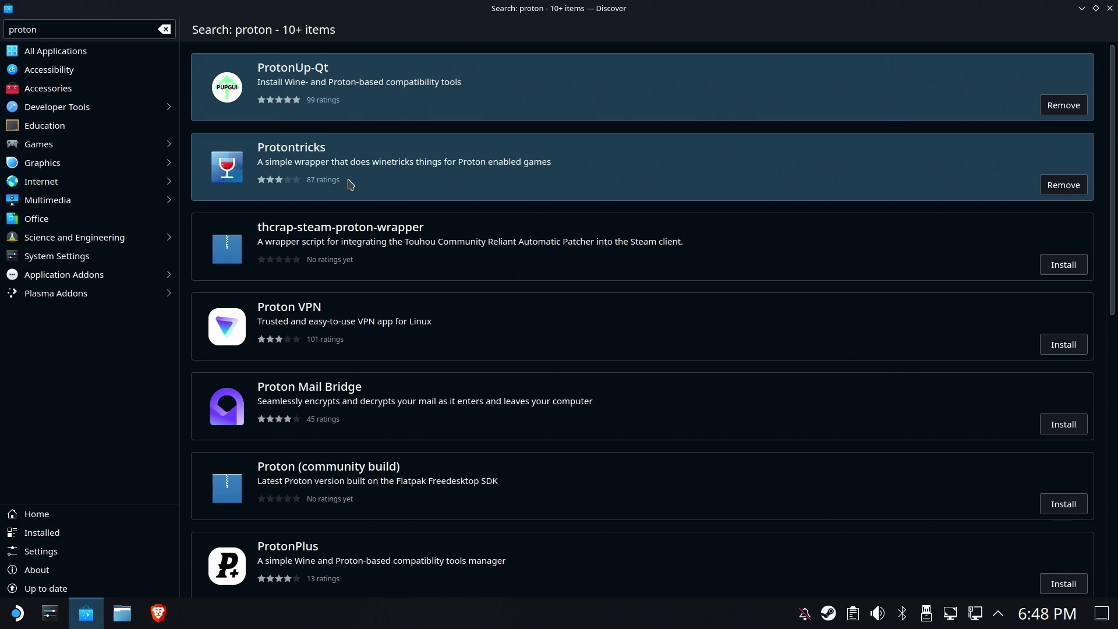
pyautogui.click(351, 185)
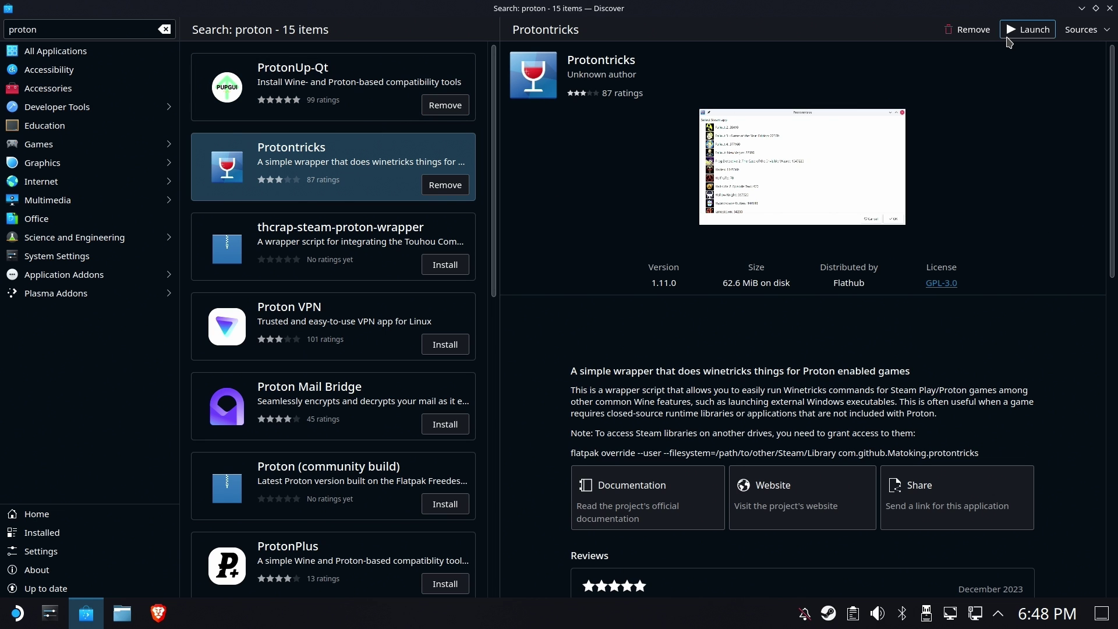
# Launch Protontricks and pick 'Pacific Drive: Demo: 2549740' as the target game
pyautogui.click(1009, 36)
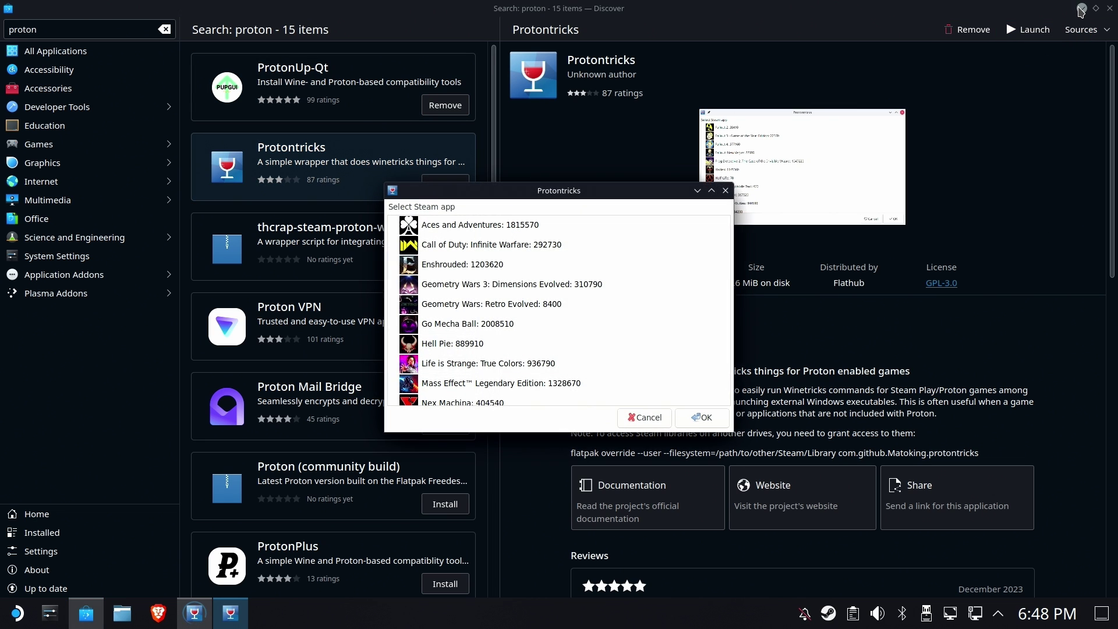
pyautogui.click(1082, 8)
pyautogui.scroll(-2, 595, 265)
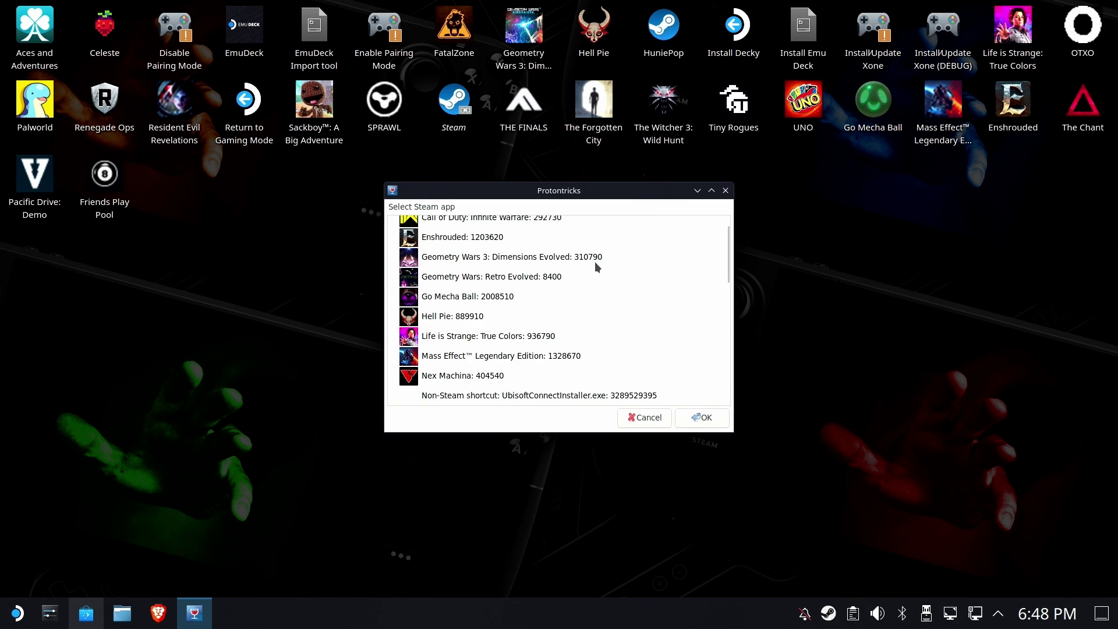
pyautogui.scroll(-4, 596, 264)
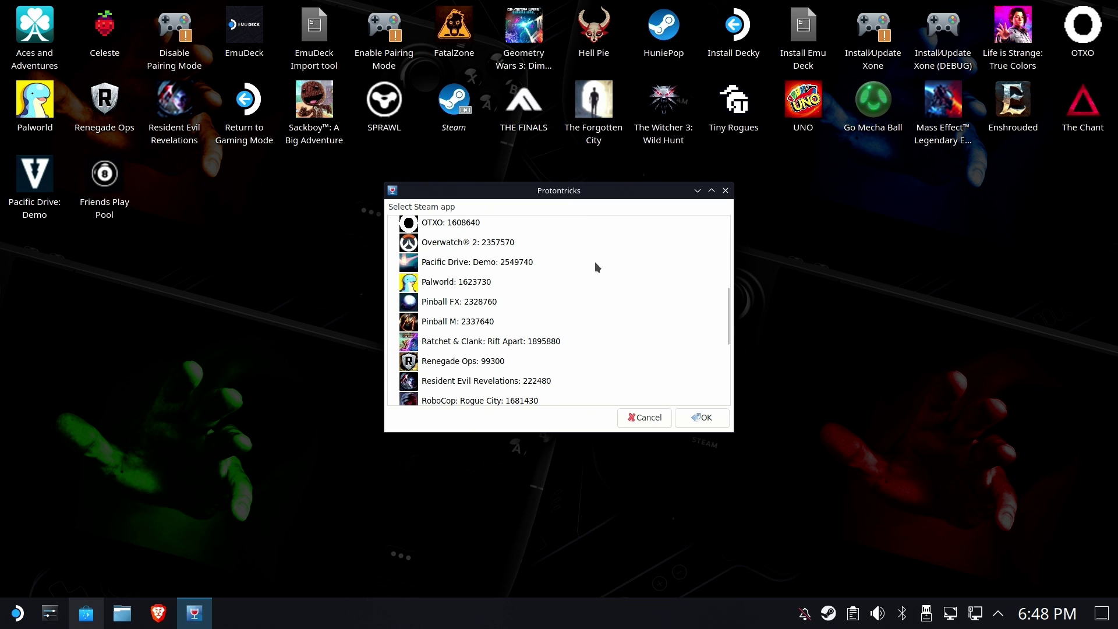
pyautogui.scroll(-1, 595, 263)
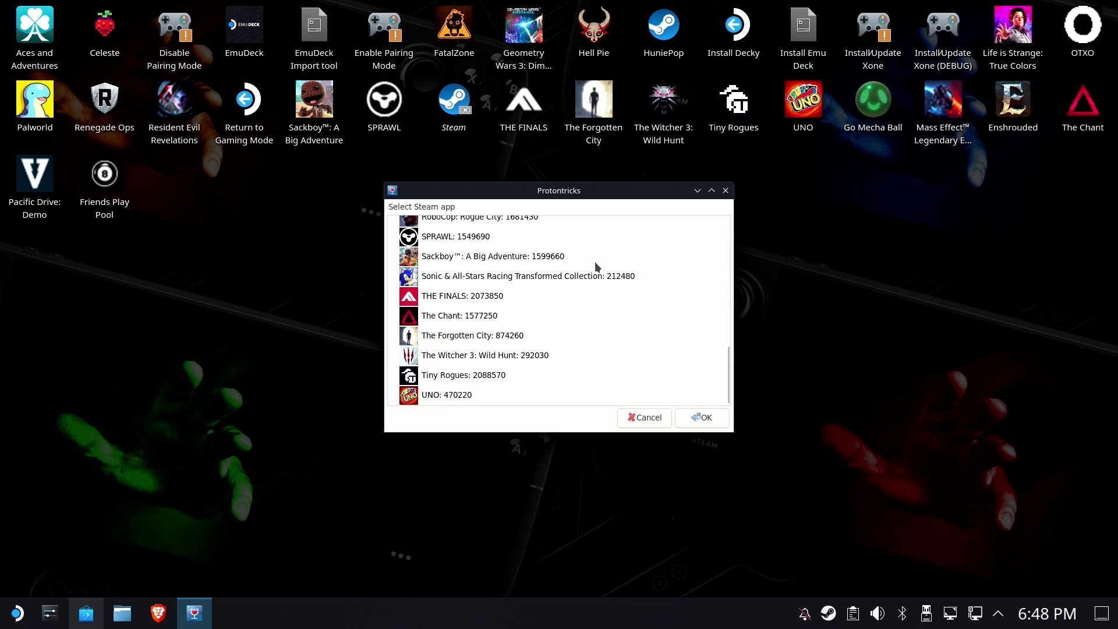
pyautogui.scroll(3, 590, 264)
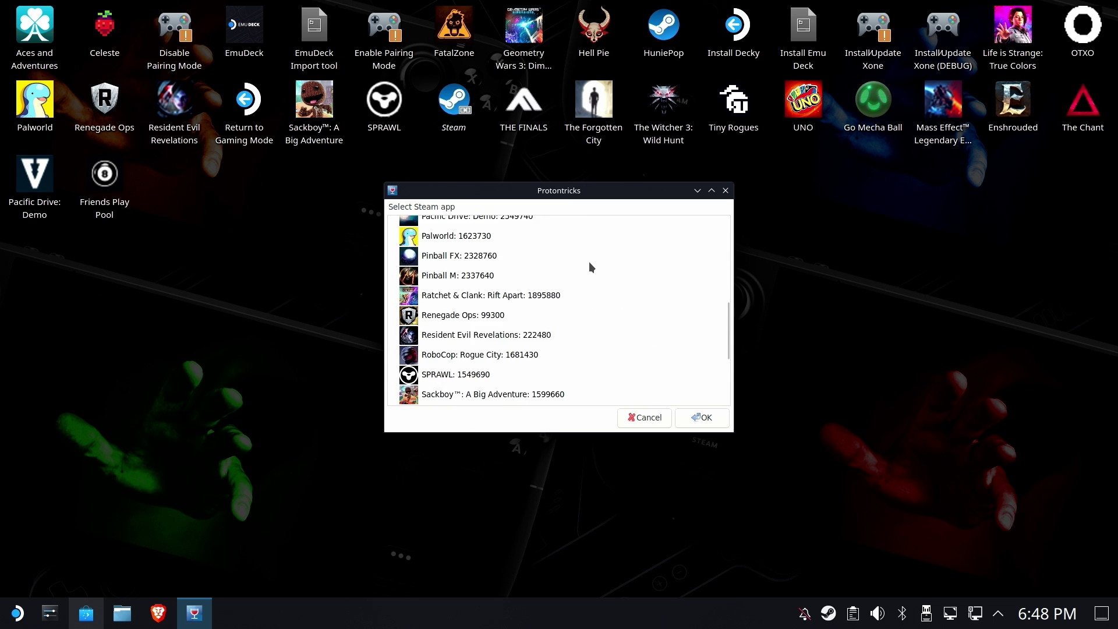
pyautogui.scroll(1, 589, 261)
pyautogui.click(585, 269)
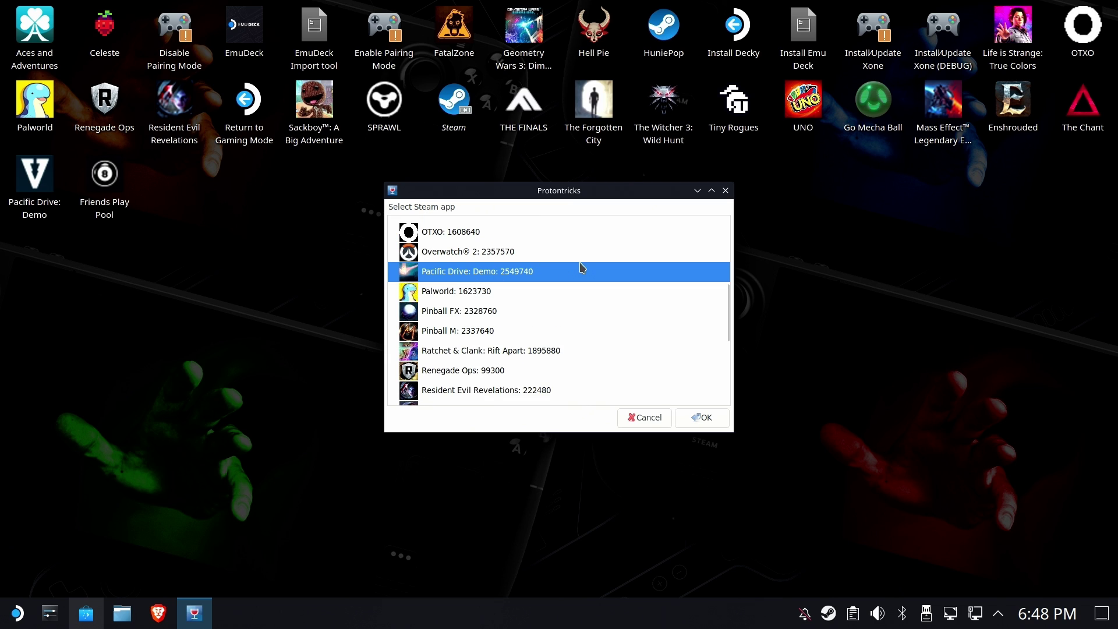
pyautogui.click(688, 417)
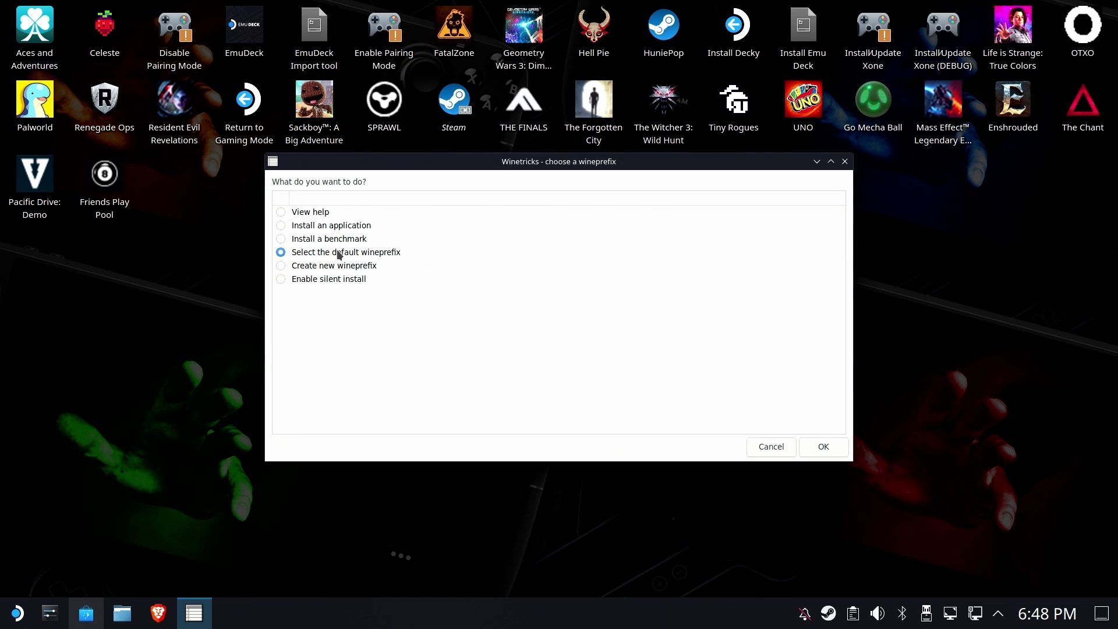
# In the default wineprefix, choose to install a Windows component, tick vcrun2019 and start installing
pyautogui.click(824, 449)
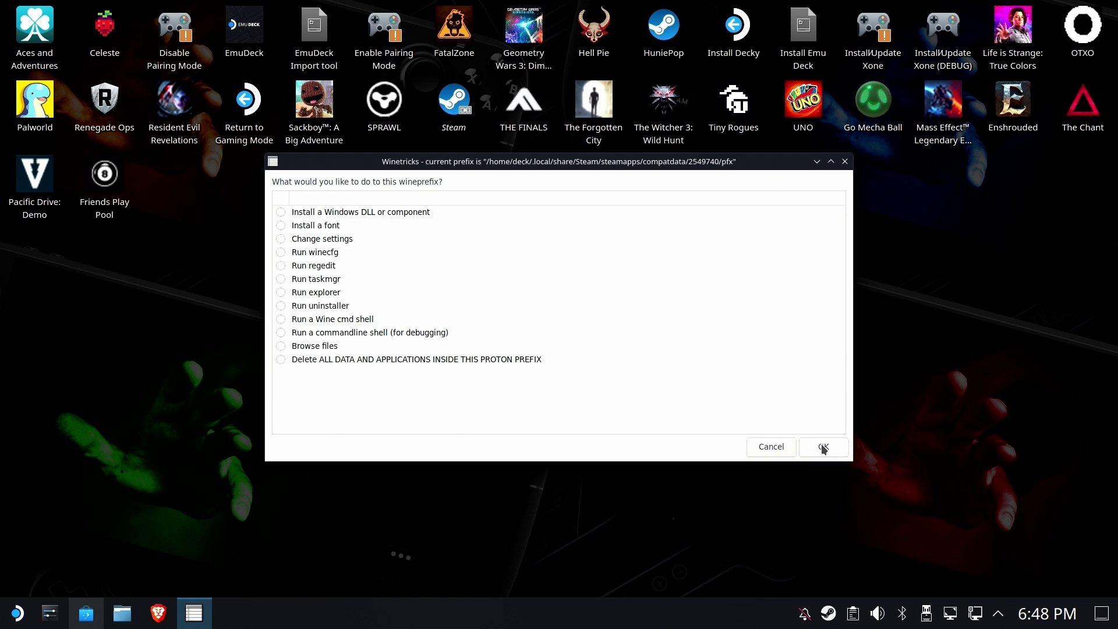
pyautogui.click(294, 215)
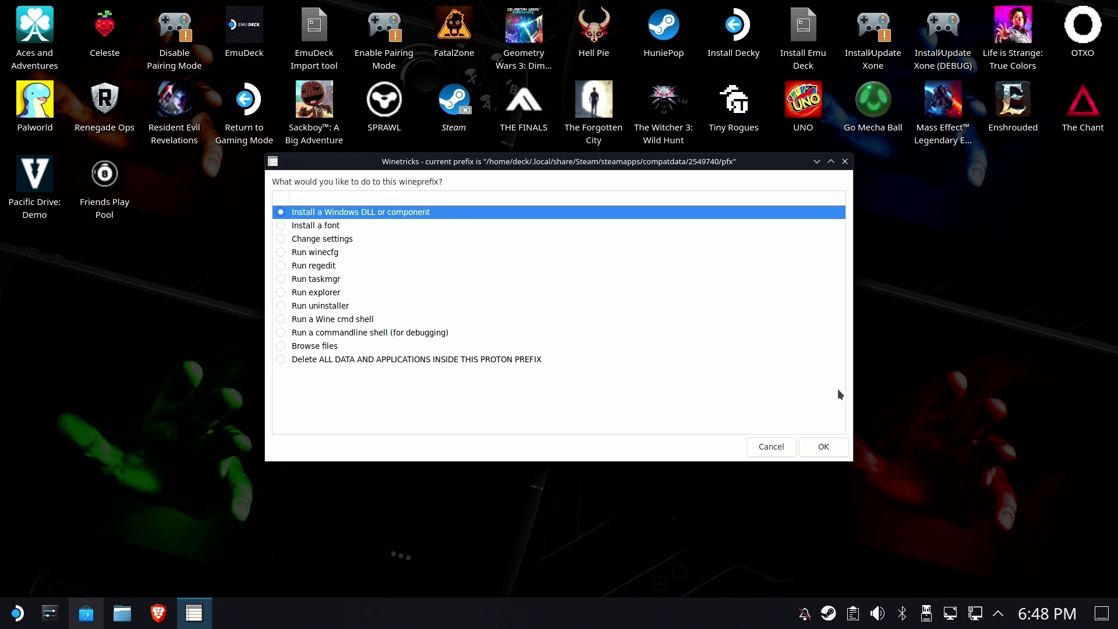
pyautogui.click(827, 448)
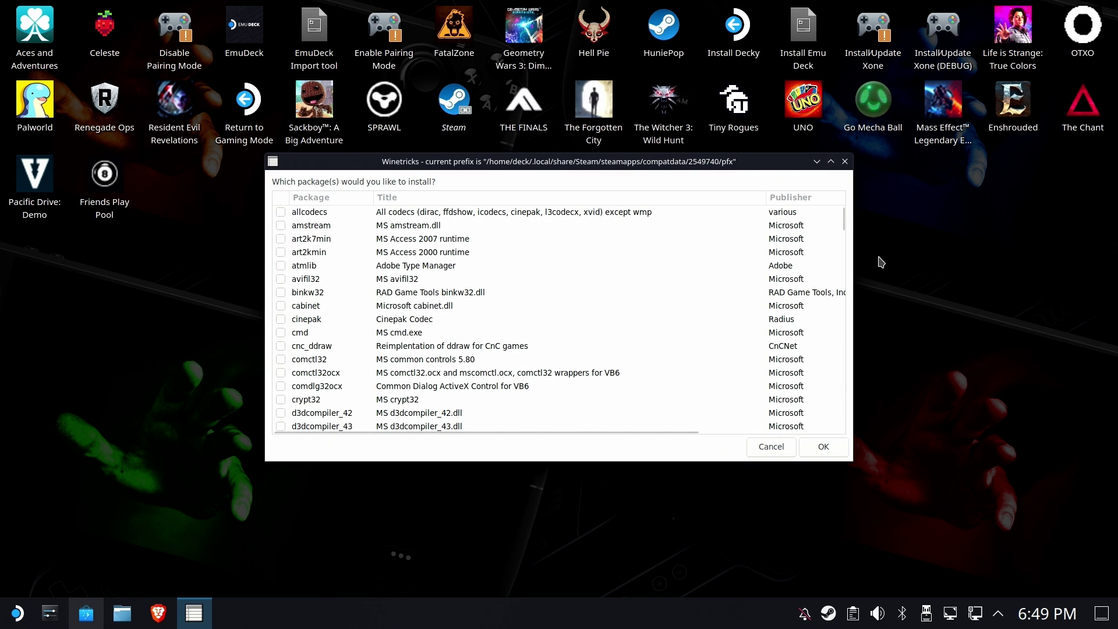
pyautogui.moveTo(844, 219); pyautogui.dragTo(853, 409)
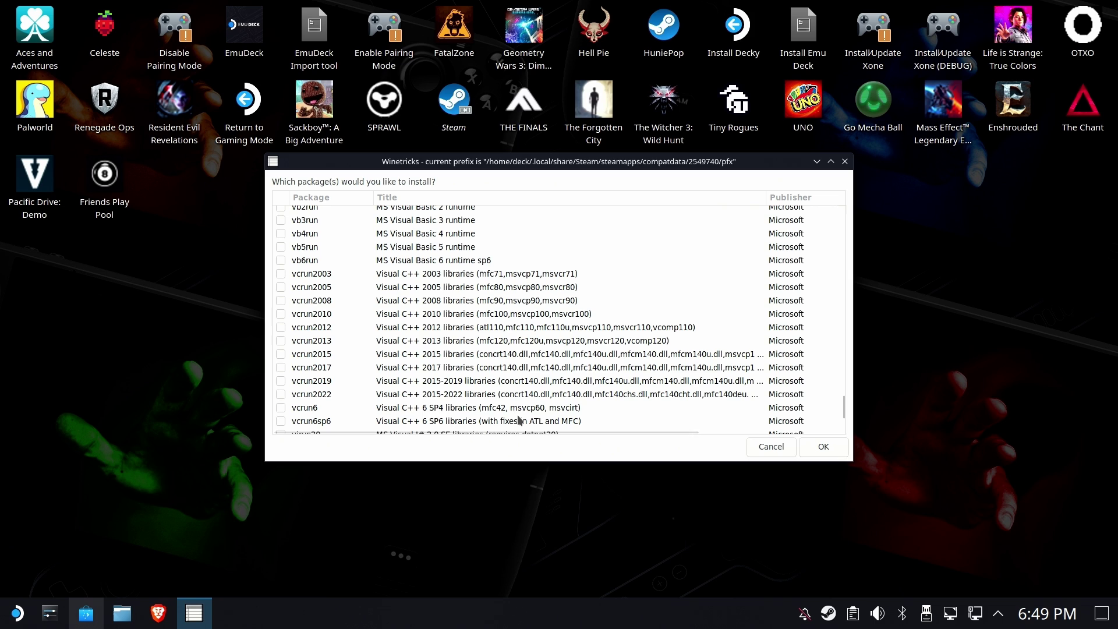
pyautogui.click(314, 381)
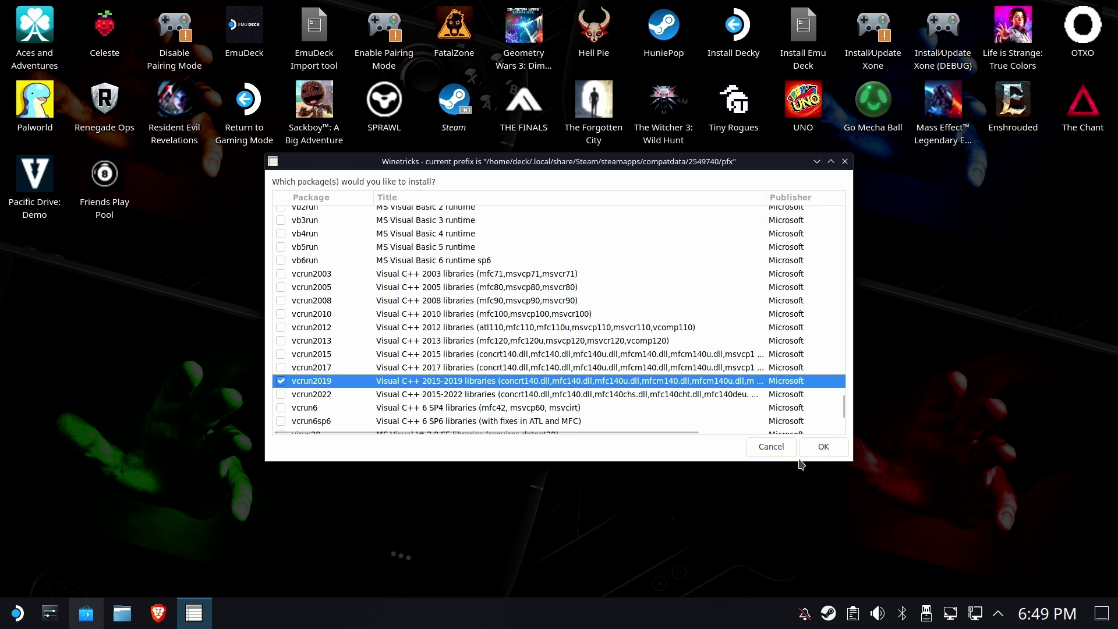
pyautogui.click(819, 454)
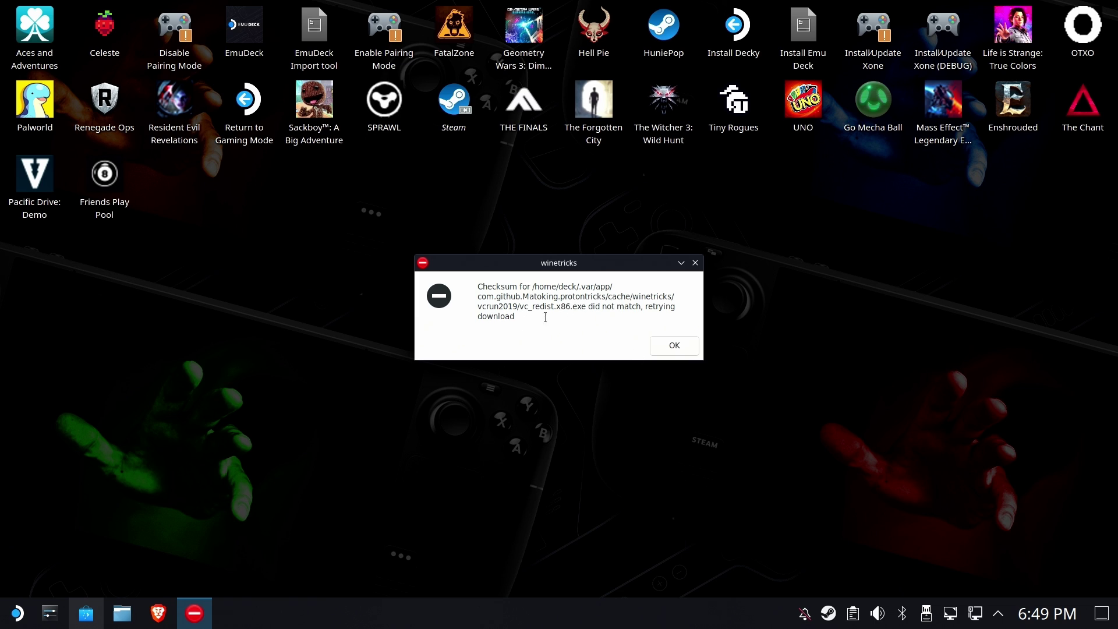
# Accept the x86 vc_redist checksum mismatch and dismiss the wine bug and wineserver notices
pyautogui.click(663, 346)
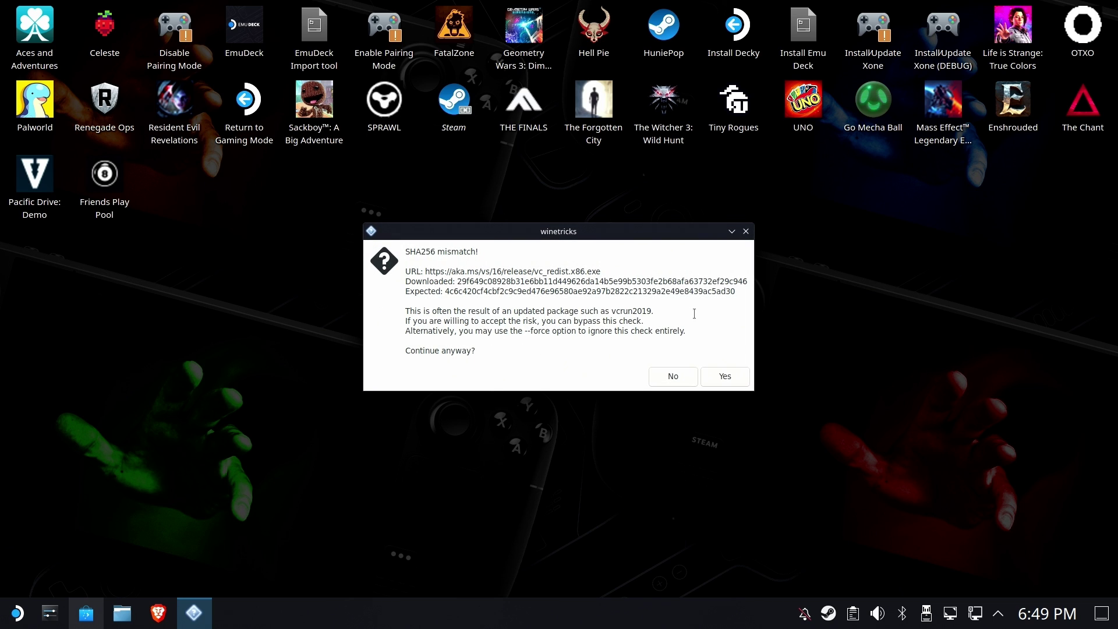
pyautogui.click(723, 377)
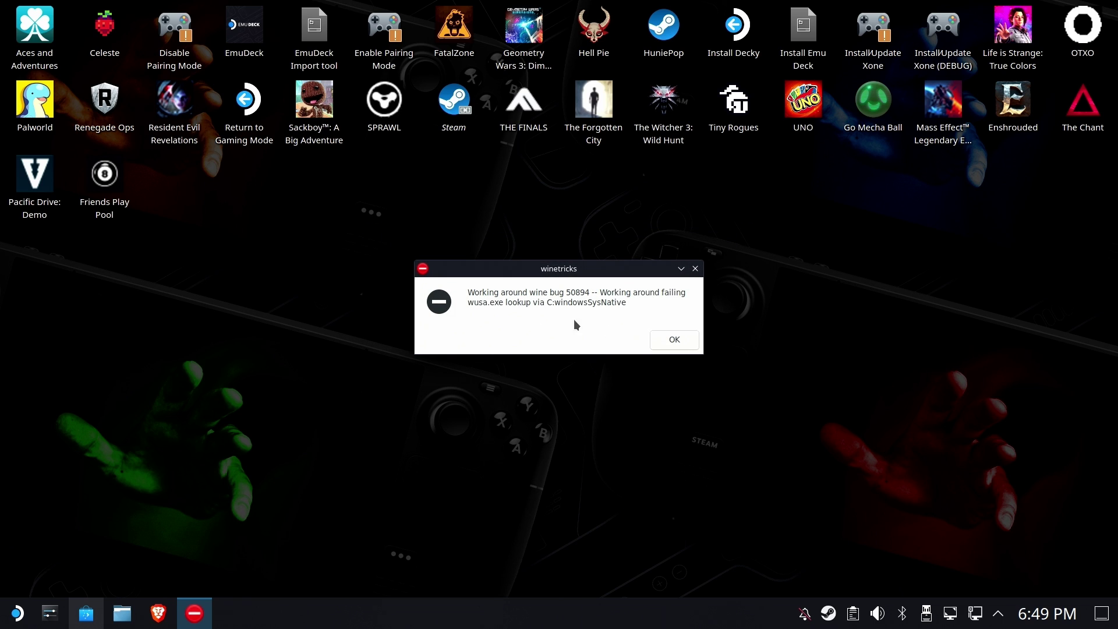
pyautogui.click(661, 339)
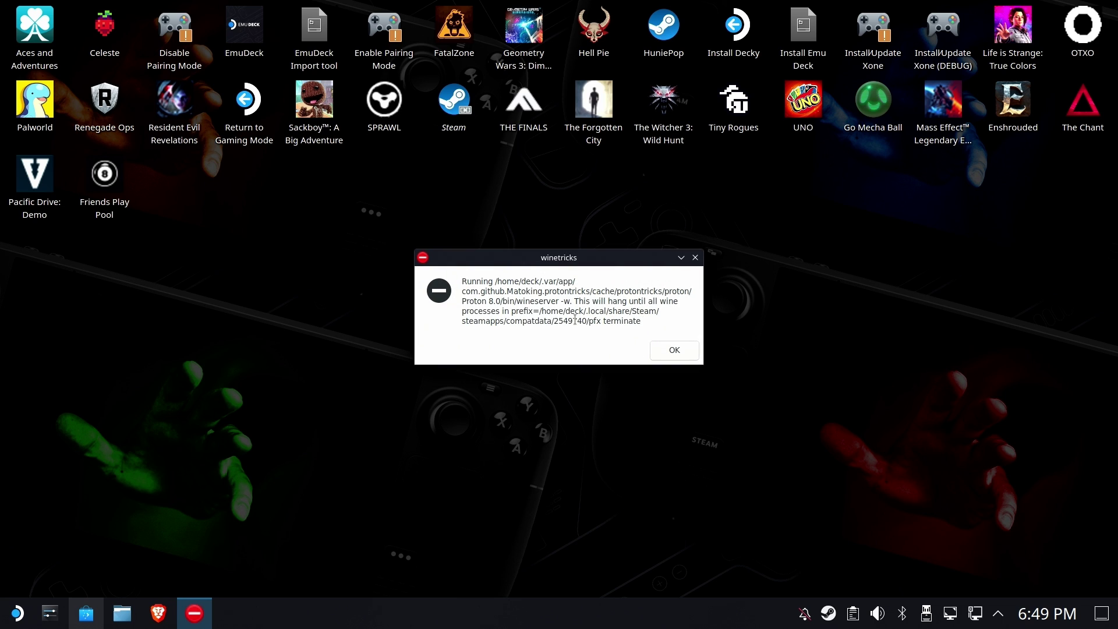
pyautogui.click(671, 351)
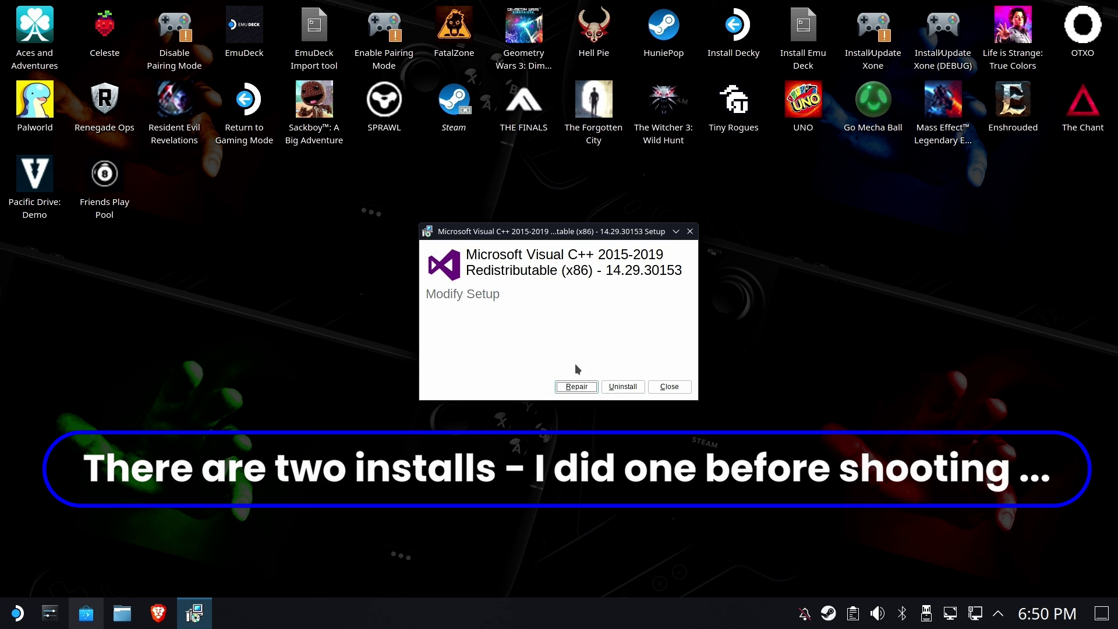
# Repair the x86 Visual C++ 2015-2019 redistributable and close the setup once successful
pyautogui.click(580, 389)
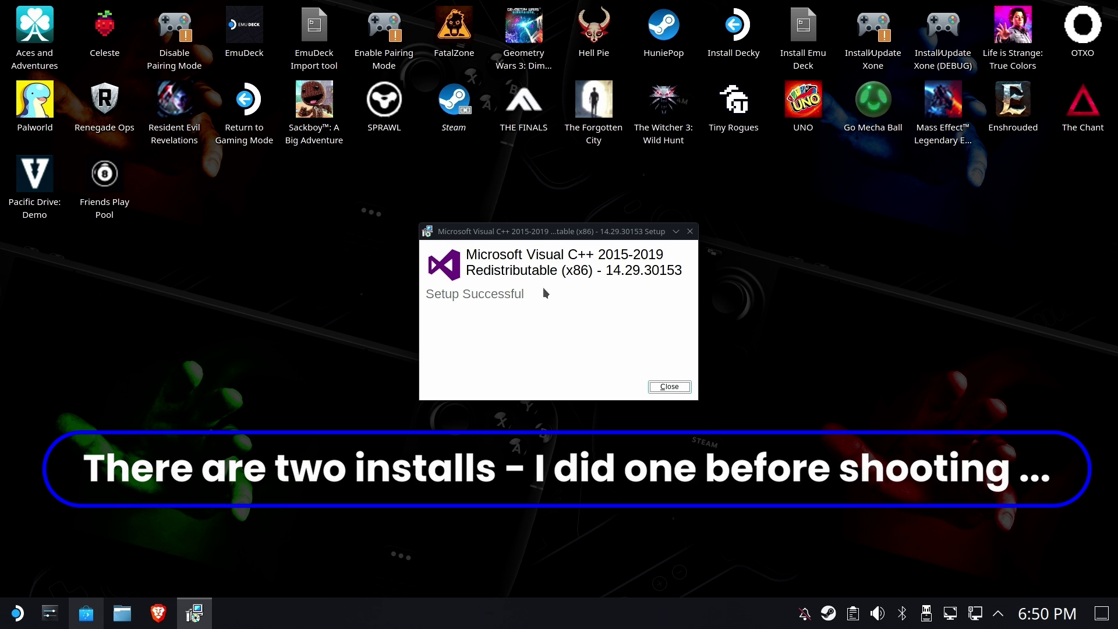
pyautogui.click(670, 387)
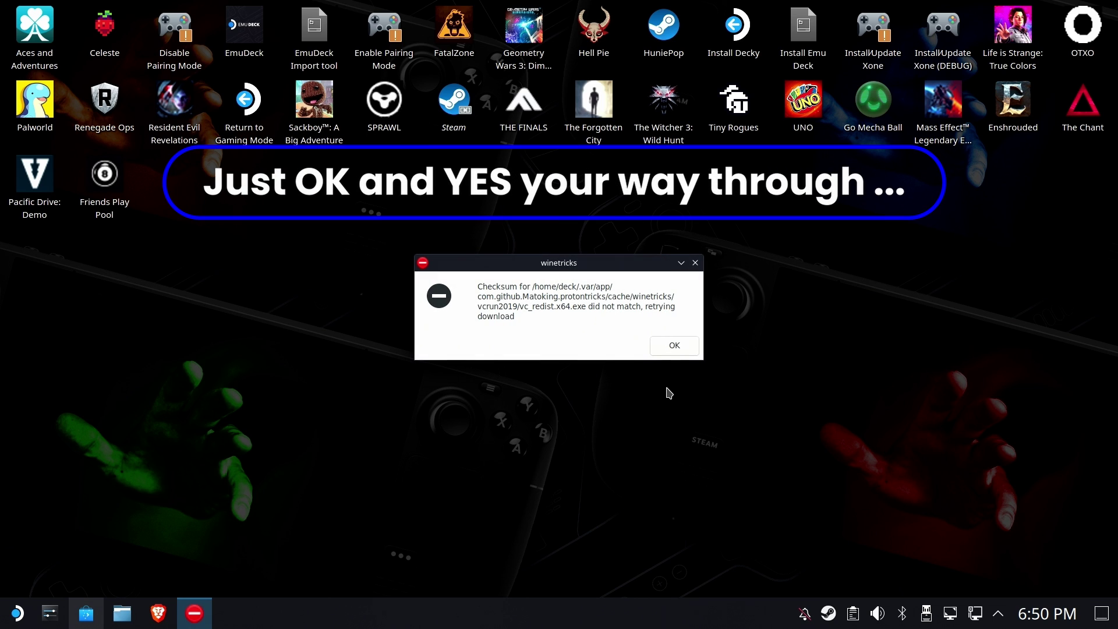
# Accept the x64 checksum mismatch, agree to the license, install the x64 redistributable and close setup
pyautogui.click(675, 346)
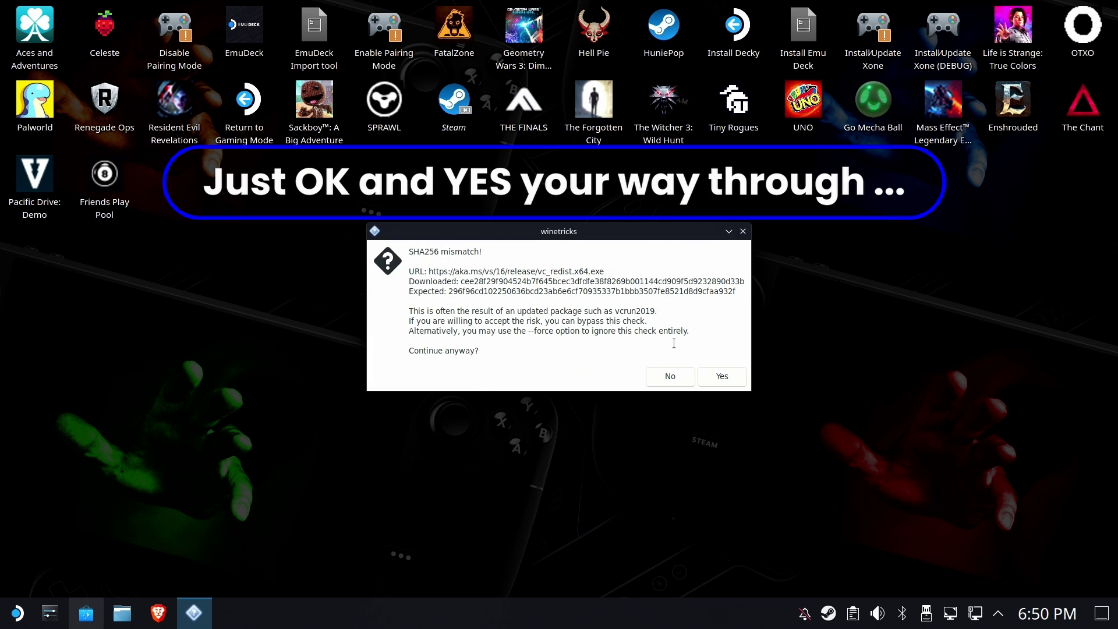
pyautogui.click(718, 376)
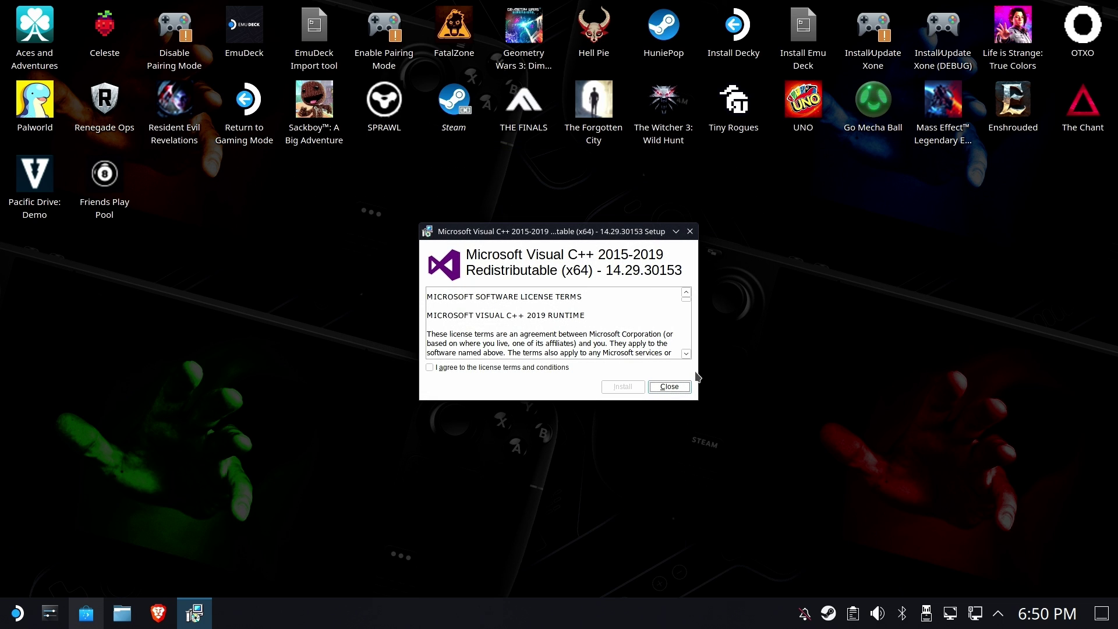
pyautogui.click(532, 368)
pyautogui.click(624, 389)
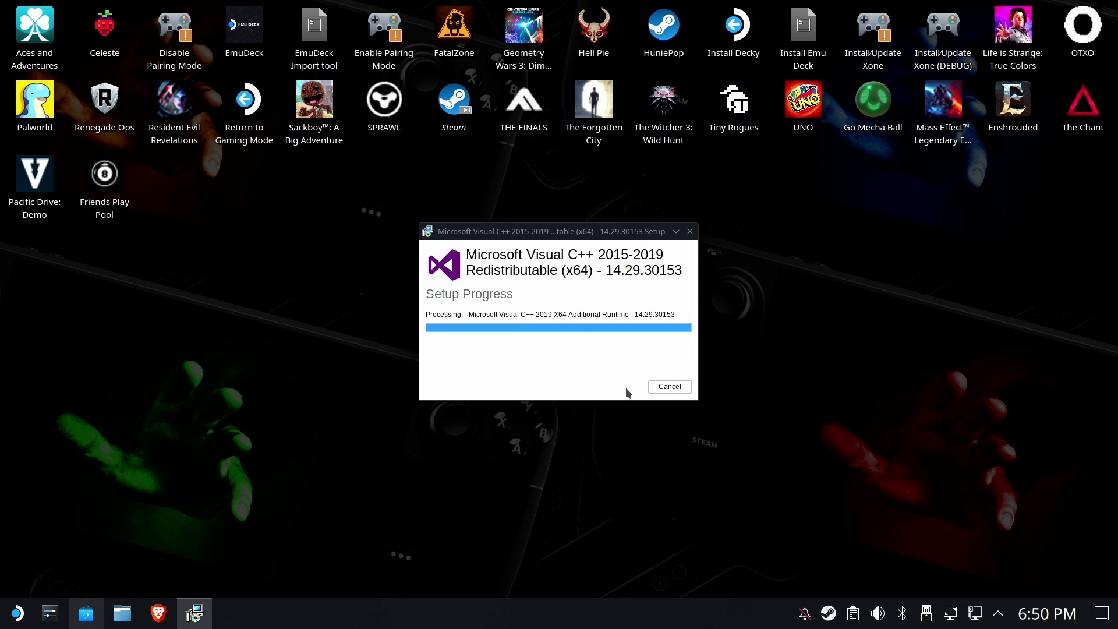
pyautogui.click(670, 387)
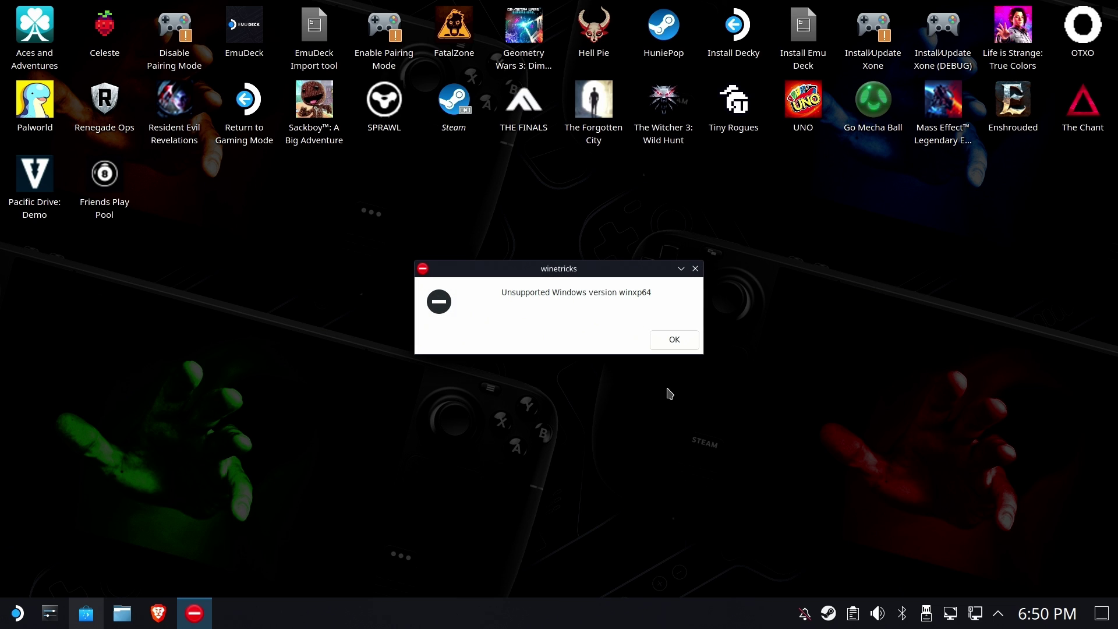
# Dismiss the 'Unsupported Windows version winxp64' notice to finish the Winetricks run
pyautogui.click(674, 340)
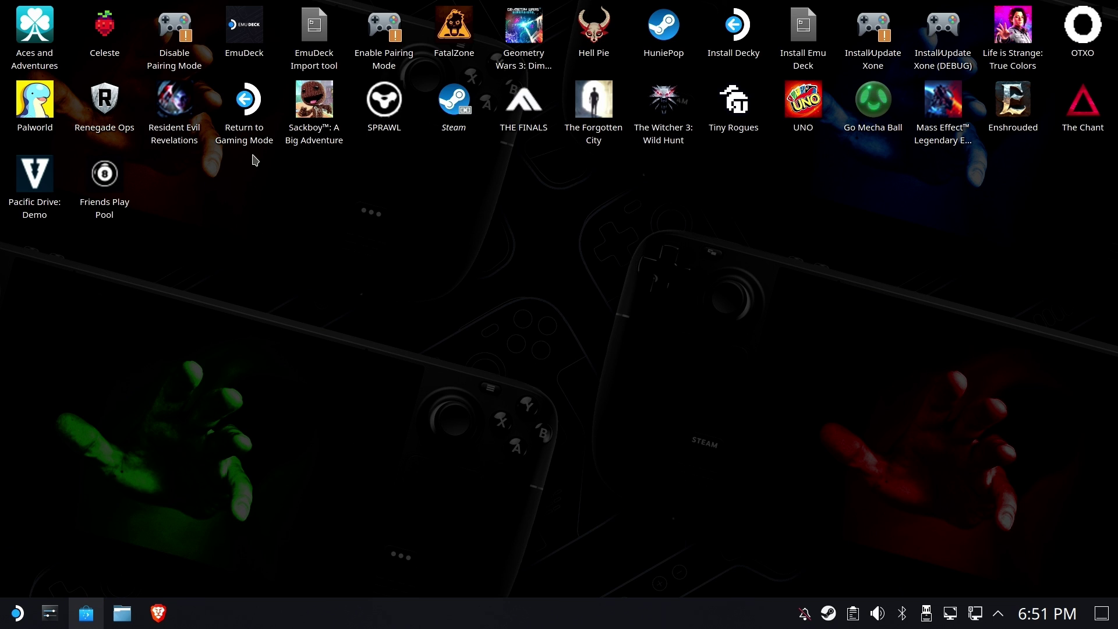
# Return to Gaming Mode and launch Pacific Drive: Demo from its game page
pyautogui.doubleClick(244, 120)
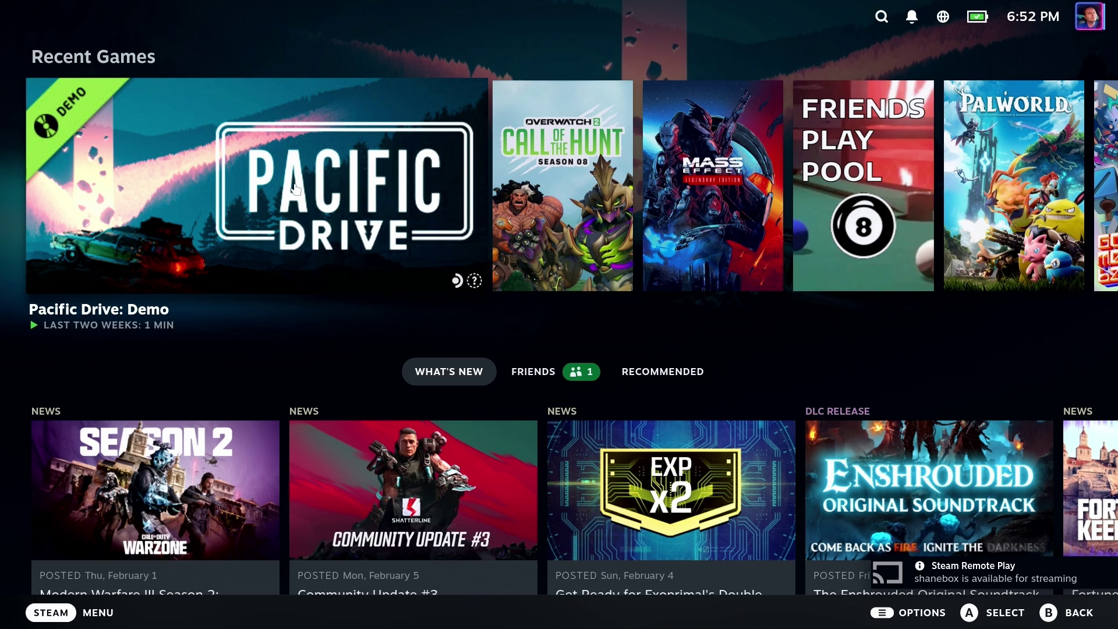
pyautogui.click(402, 209)
pyautogui.press('Return')
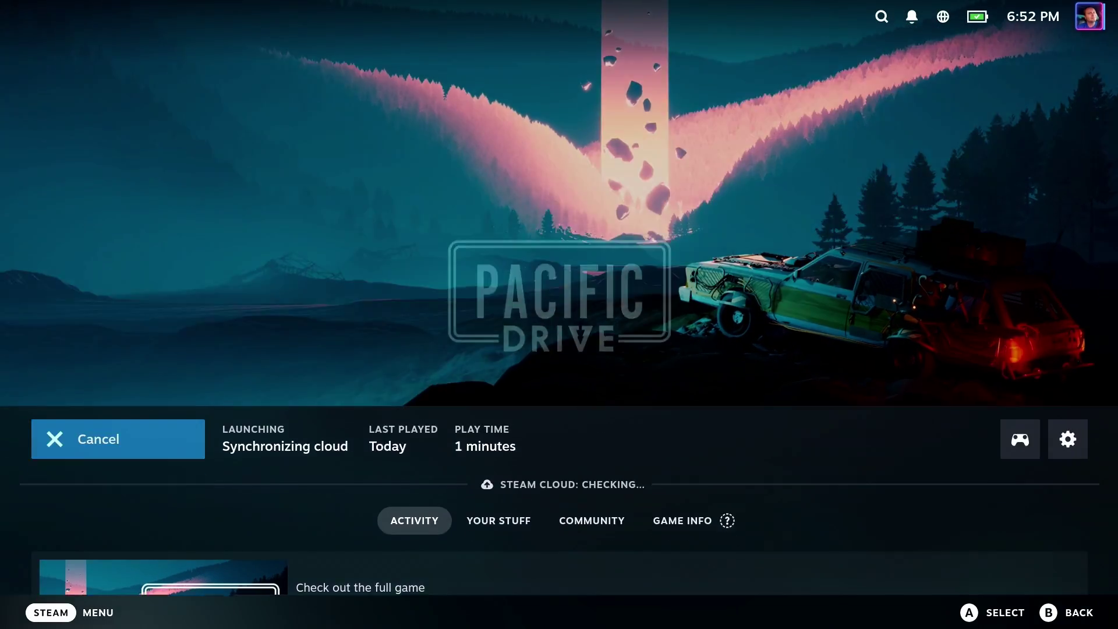